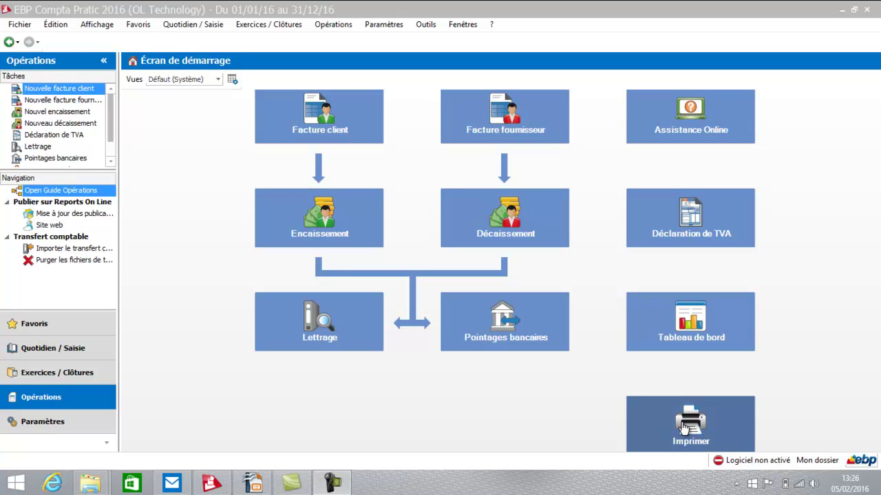
# Step: Start the annual closing of fiscal year 2016 and advance through the assistant to the controls stage with the default settings
pyautogui.click(61, 375)
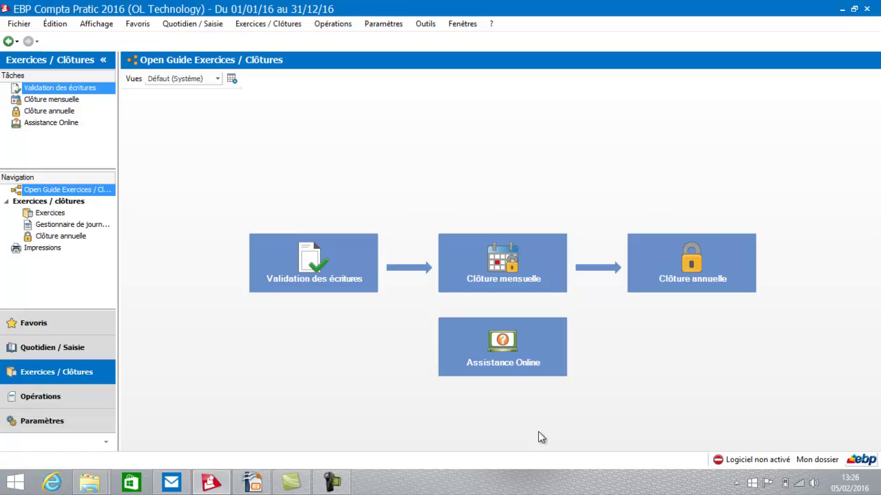
pyautogui.click(702, 278)
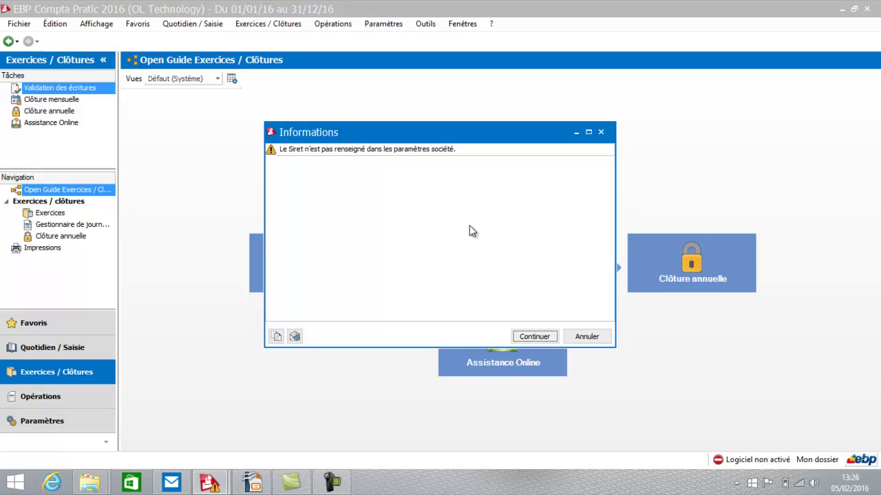
pyautogui.click(533, 337)
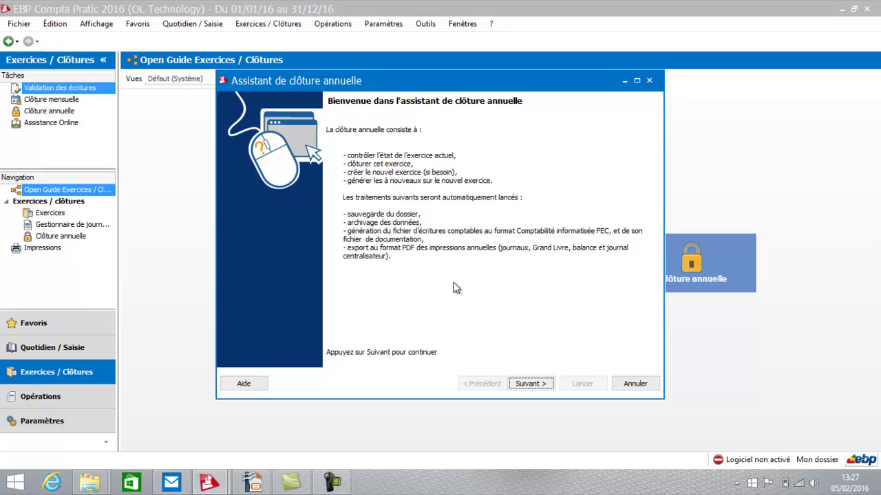
pyautogui.click(532, 384)
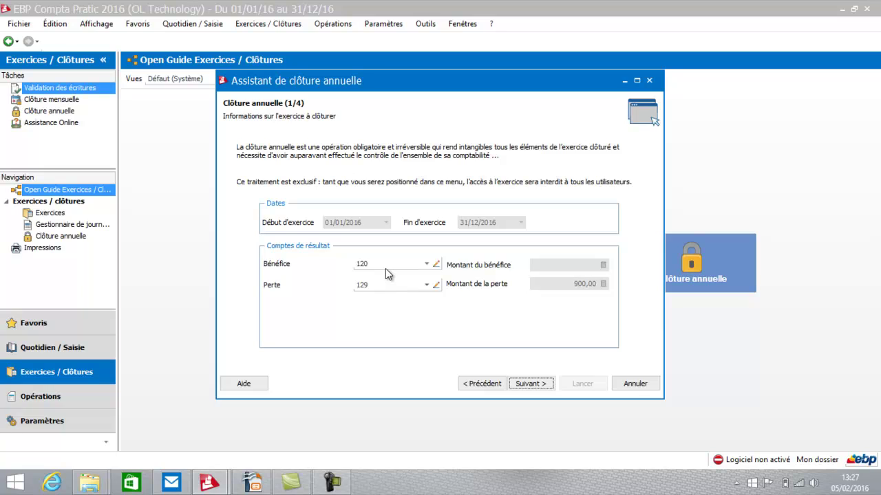
pyautogui.click(530, 384)
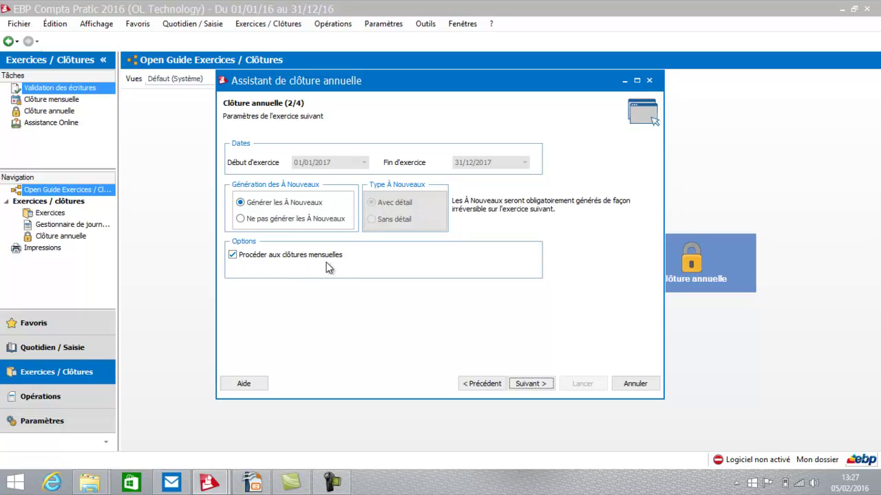
pyautogui.click(528, 385)
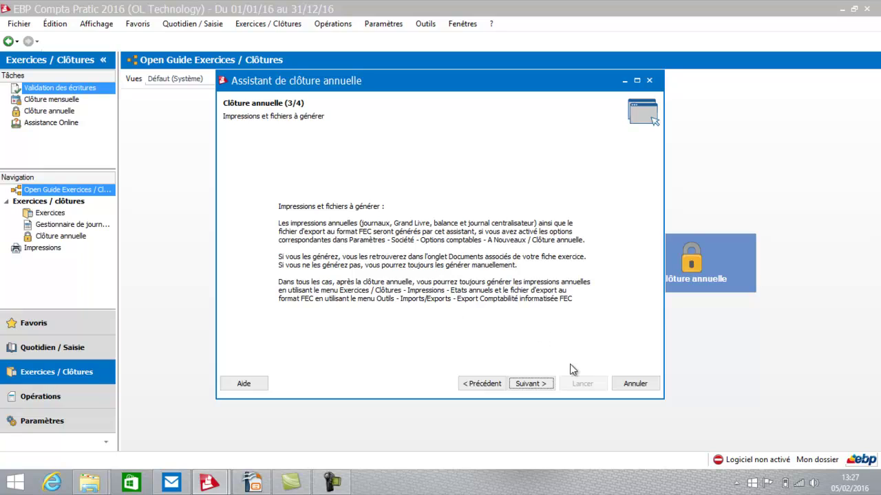
pyautogui.click(526, 386)
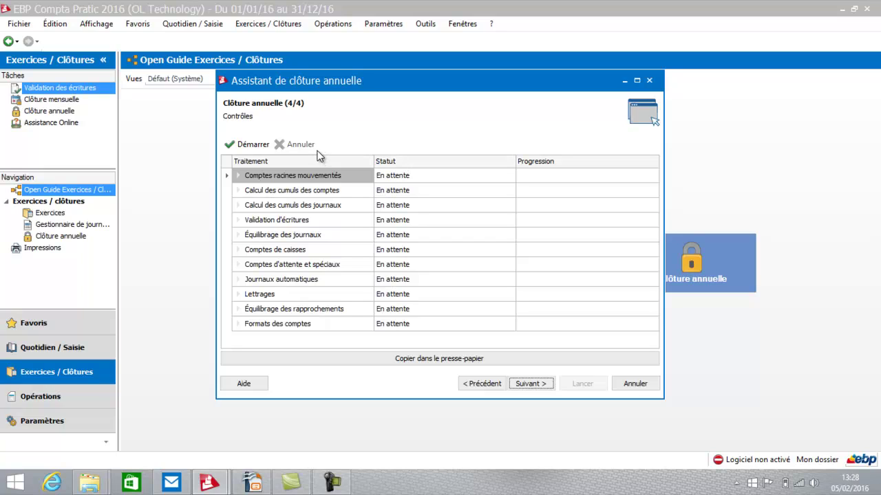
# Step: Run the annual closing controls, try to continue past them, and cancel the closing assistant
pyautogui.click(243, 146)
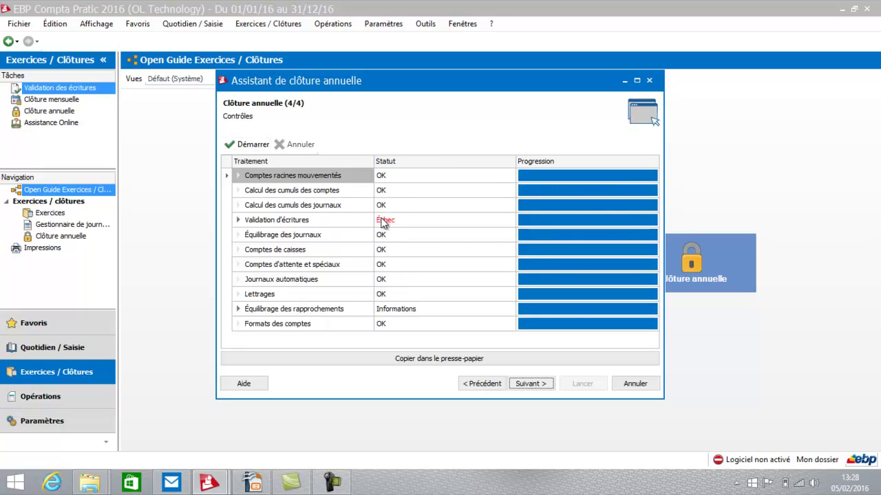
pyautogui.click(521, 380)
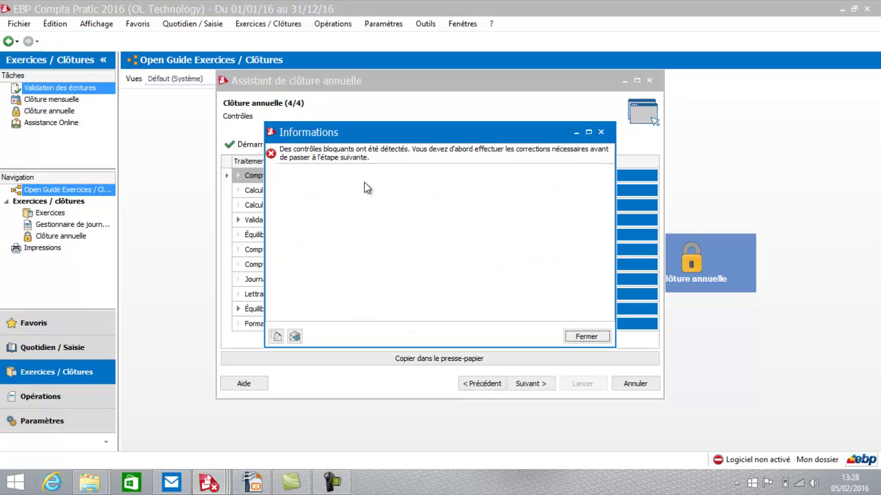
pyautogui.click(585, 337)
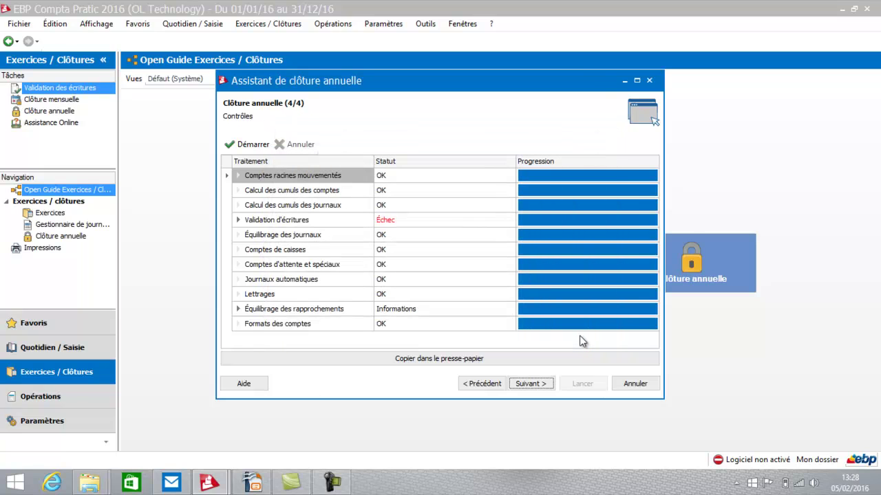
pyautogui.click(629, 386)
pyautogui.click(487, 269)
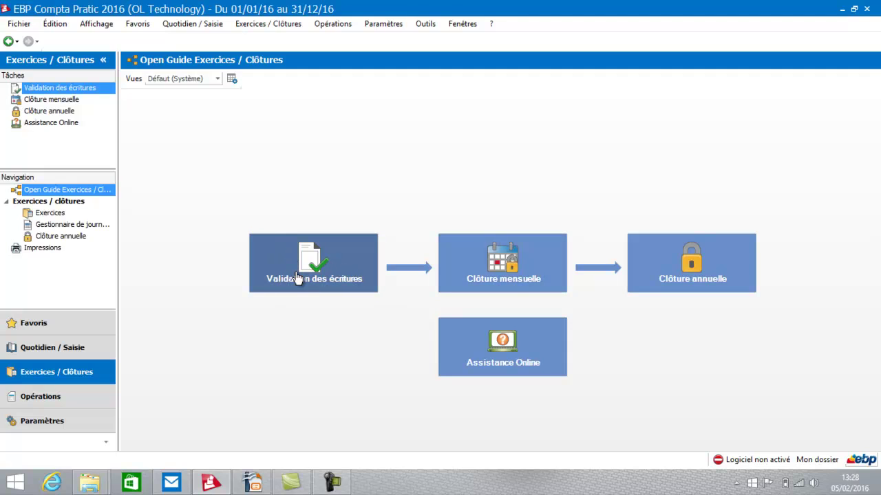
# Step: Validate the entries of all journals and months of 2016, suppressing repeated confirmations, and review the operation report
pyautogui.click(297, 278)
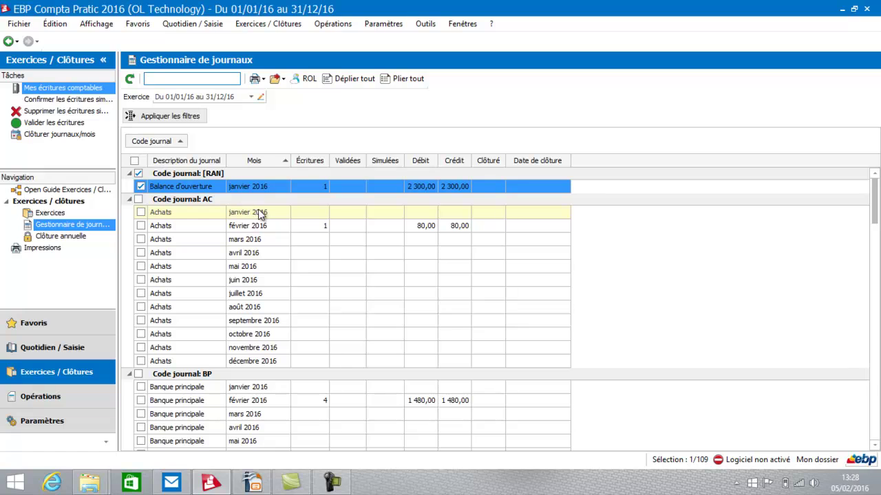
pyautogui.click(135, 160)
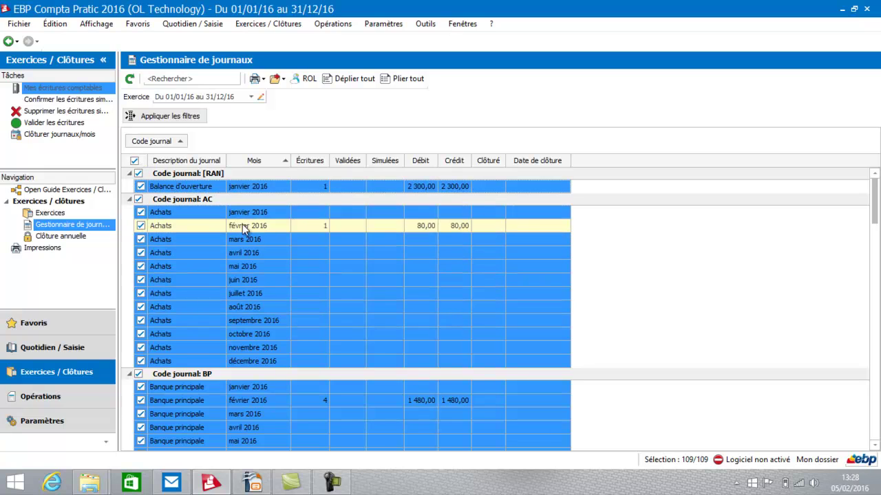
pyautogui.click(48, 124)
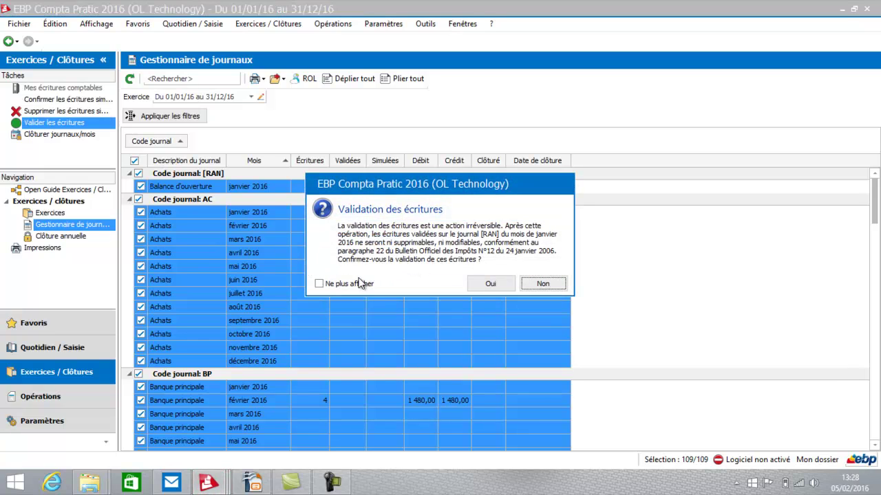
pyautogui.click(335, 285)
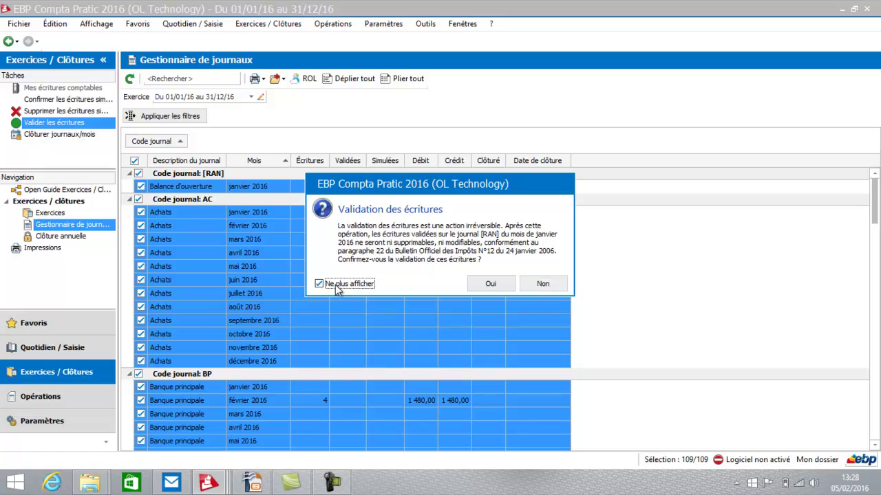
pyautogui.click(501, 287)
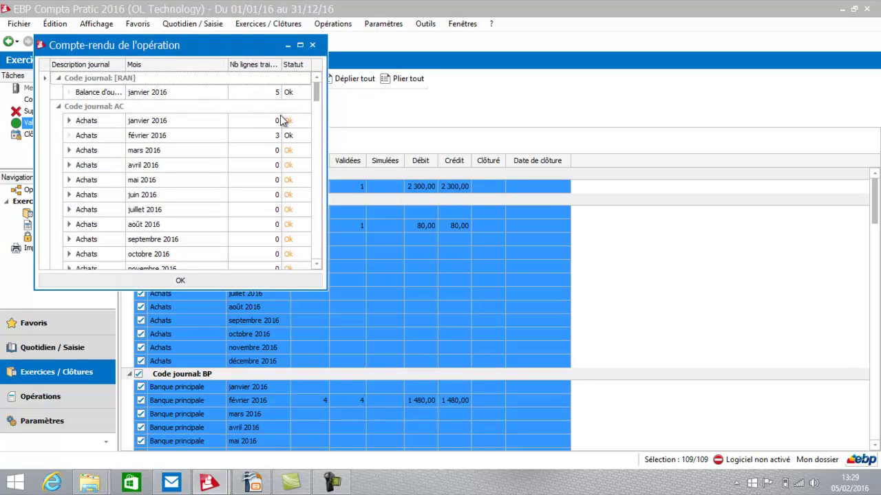
pyautogui.moveTo(315, 91); pyautogui.dragTo(313, 273)
pyautogui.click(311, 45)
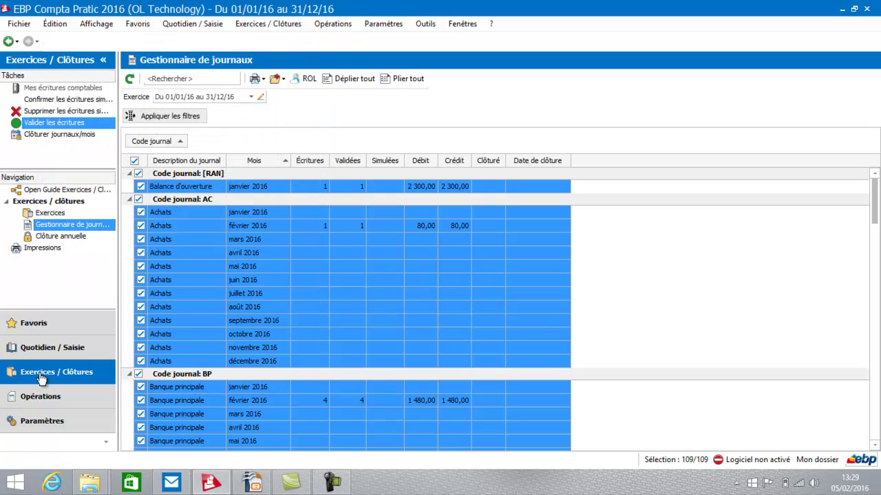
# Step: Restart the annual closing with result accounts 120 and 129, opening balances and monthly closings included, and run its controls
pyautogui.click(42, 236)
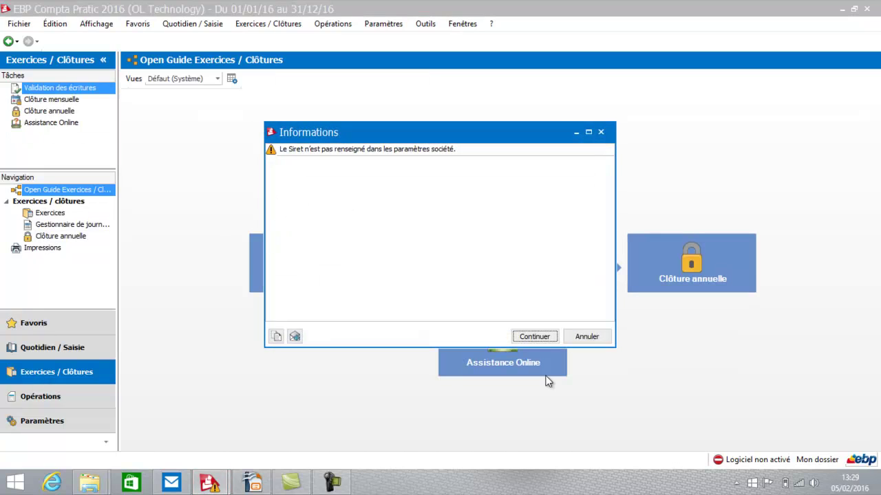
pyautogui.click(544, 337)
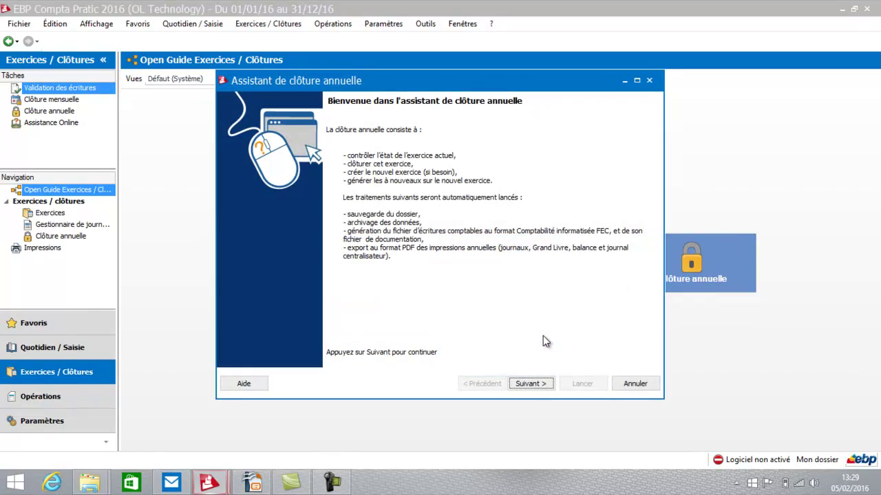
pyautogui.click(530, 386)
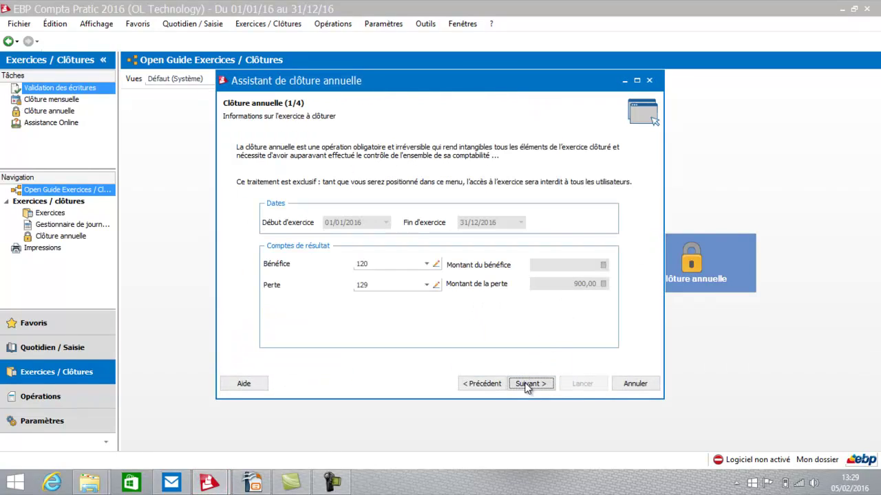
pyautogui.click(528, 386)
pyautogui.click(527, 387)
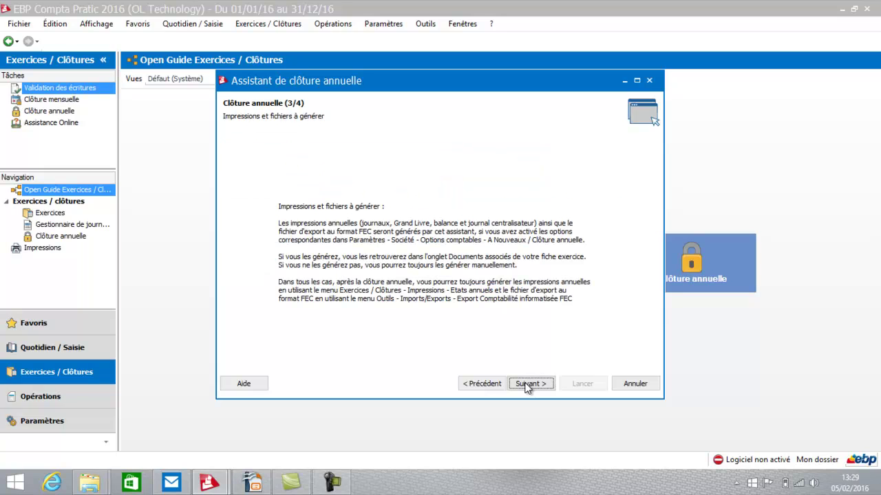
pyautogui.click(527, 384)
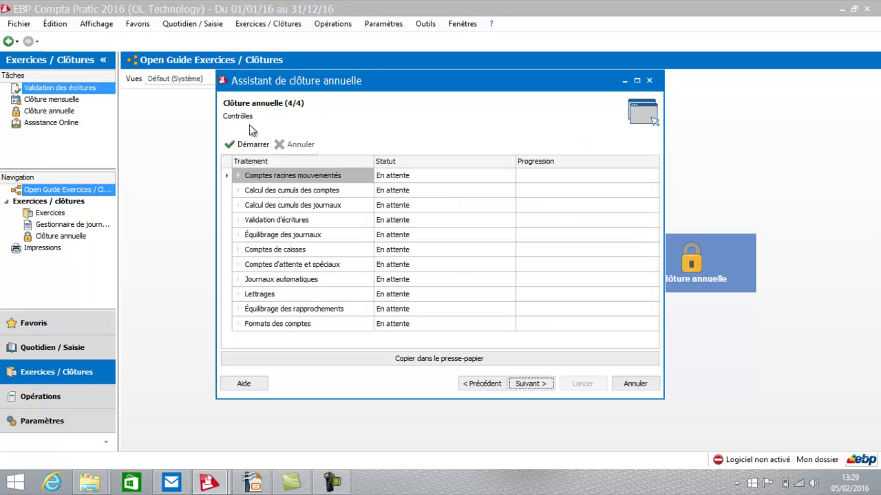
pyautogui.click(248, 146)
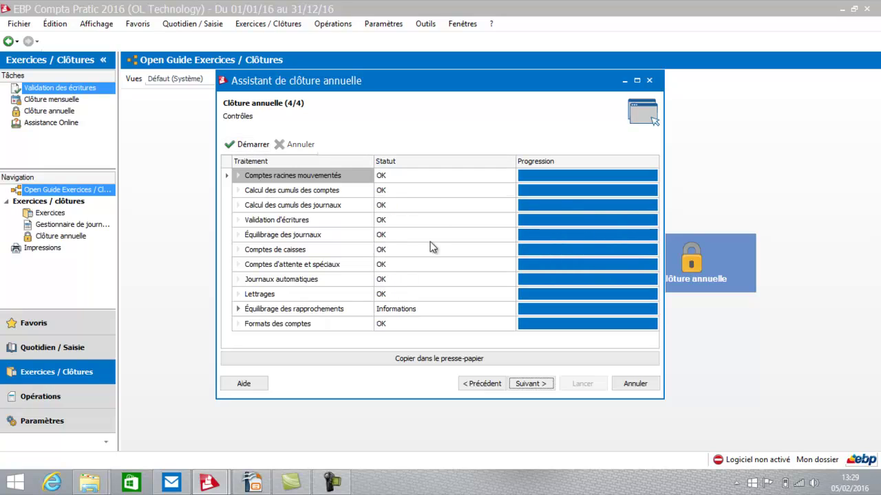
# Step: Launch the closing of fiscal year 2016 and back up the company file, including the configuration and environment
pyautogui.click(530, 384)
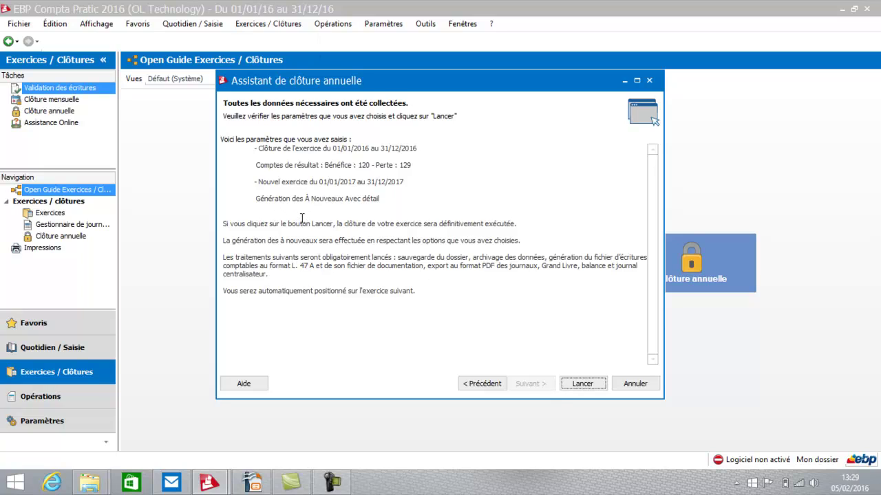
pyautogui.click(579, 385)
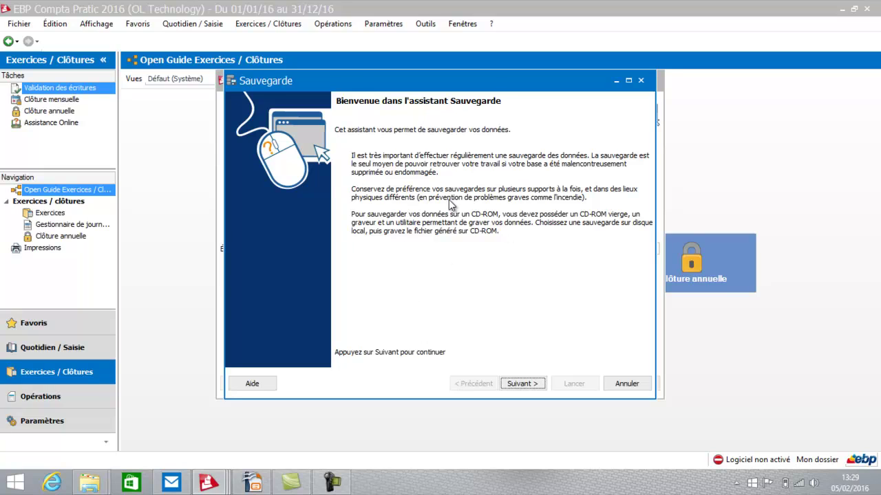
pyautogui.click(521, 386)
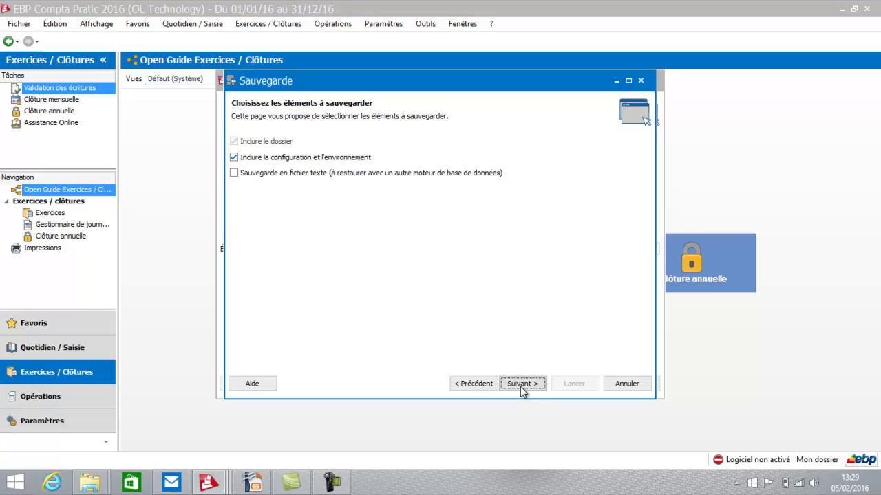
pyautogui.click(520, 387)
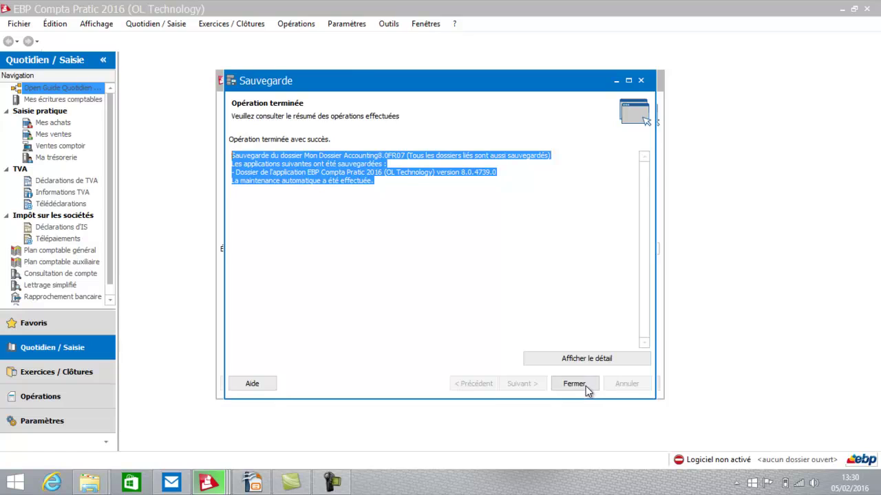
pyautogui.click(575, 384)
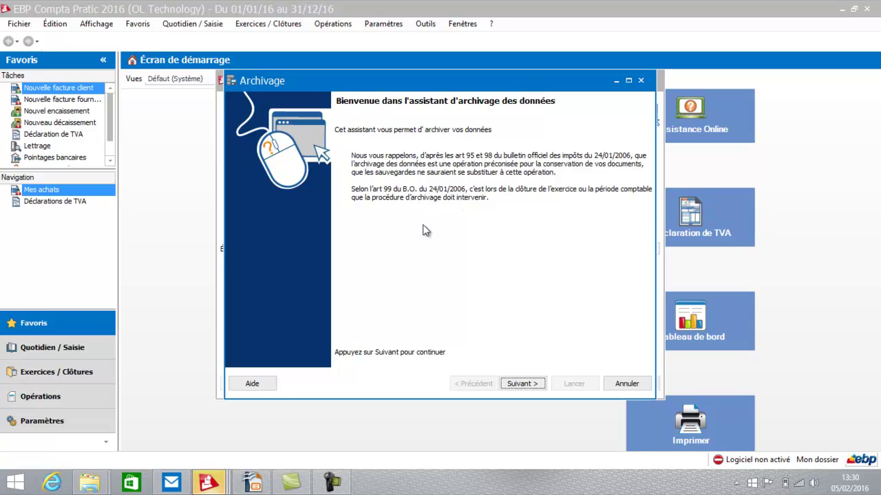
# Step: Archive the accounting data to the proposed file in the Sauvegardes folder and finish the annual closing assistant
pyautogui.click(523, 384)
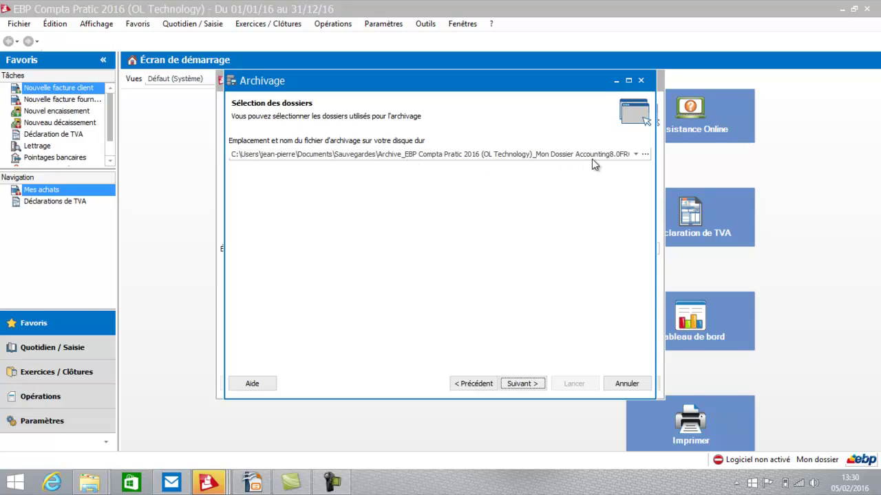
pyautogui.click(519, 384)
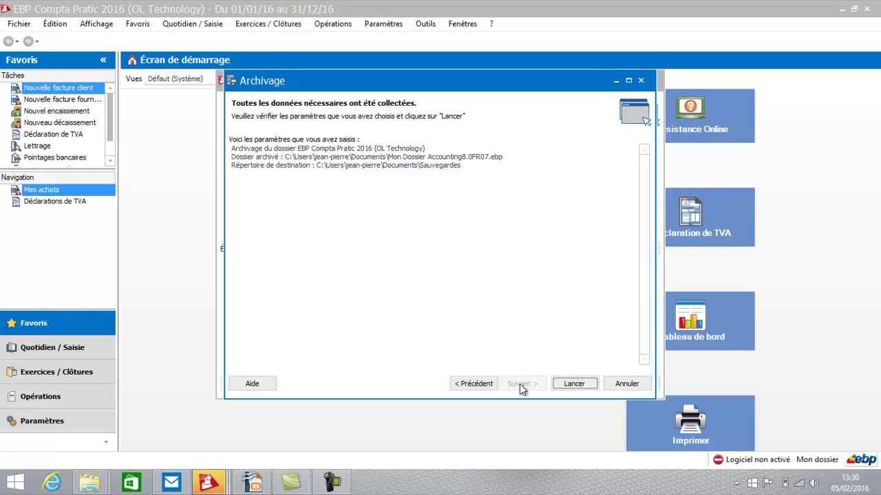
pyautogui.click(584, 385)
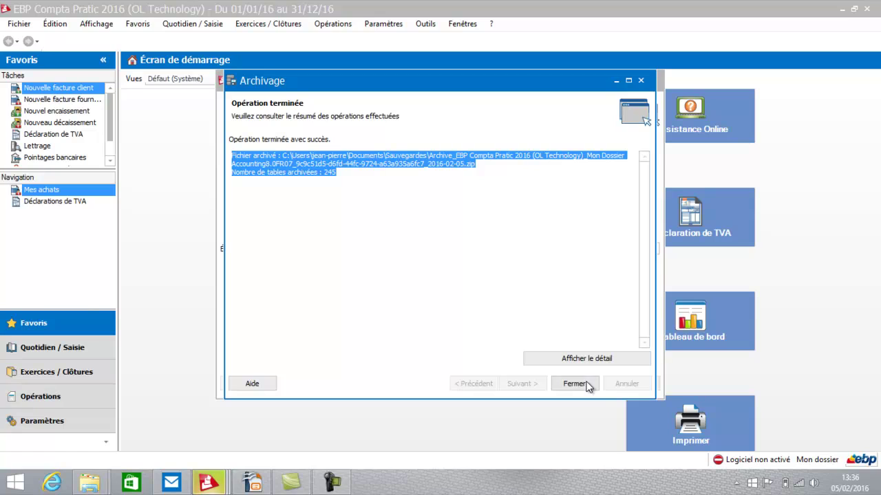
pyautogui.click(570, 384)
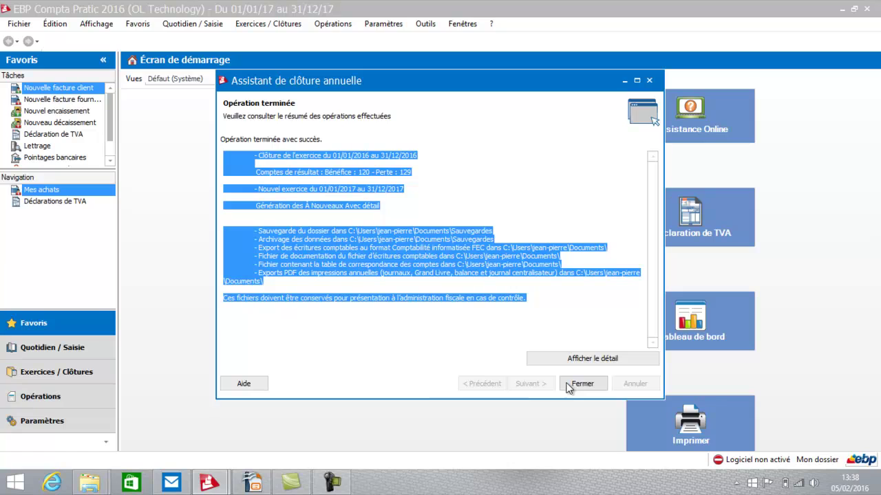
pyautogui.click(581, 384)
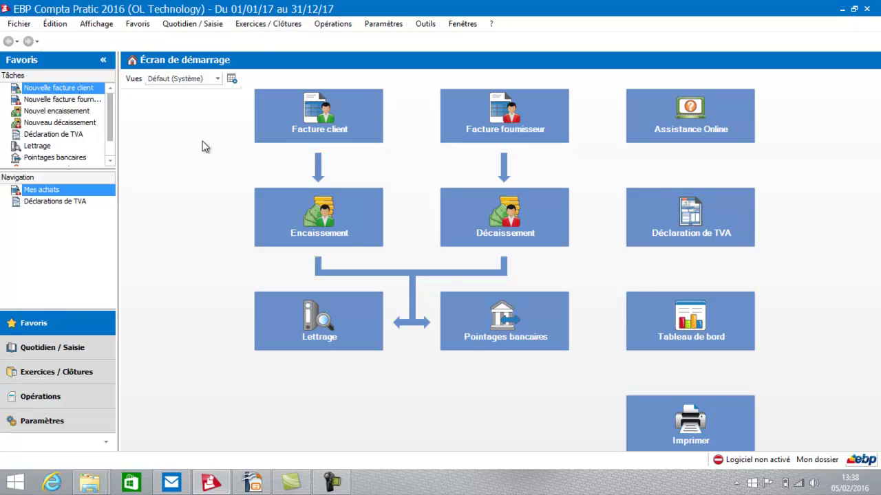
# Step: Open the accounting entries of the new fiscal year 2017 from the daily entry section
pyautogui.click(64, 352)
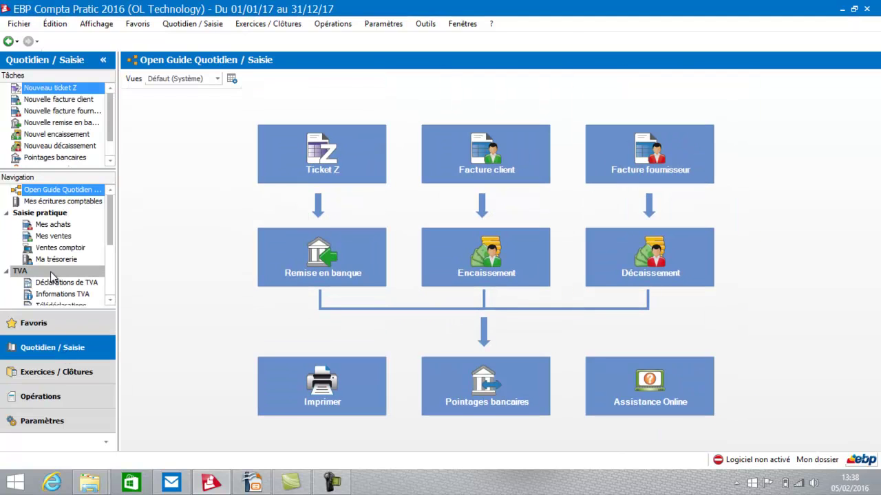
pyautogui.click(47, 200)
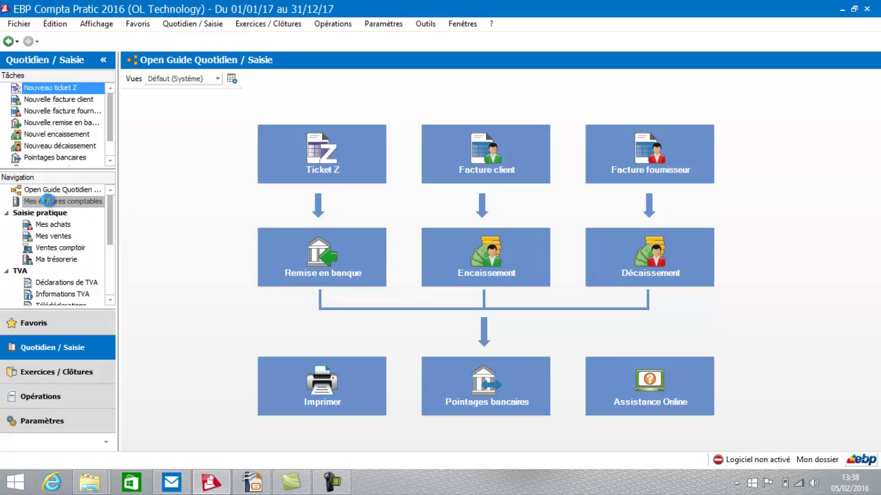